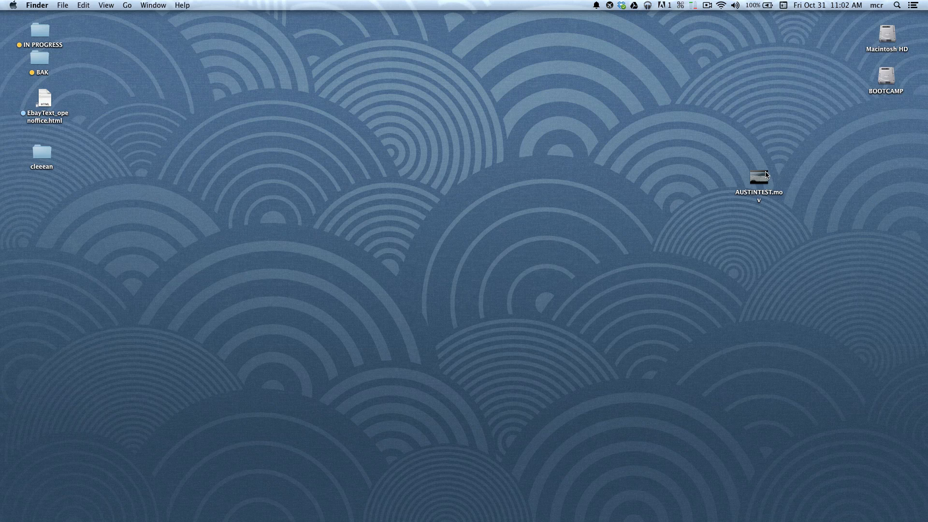
# - Move AUSTINTEST.mov to the desktop centre and review its size in Get Info
pyautogui.click(758, 176)
pyautogui.moveTo(674, 177); pyautogui.dragTo(493, 205)
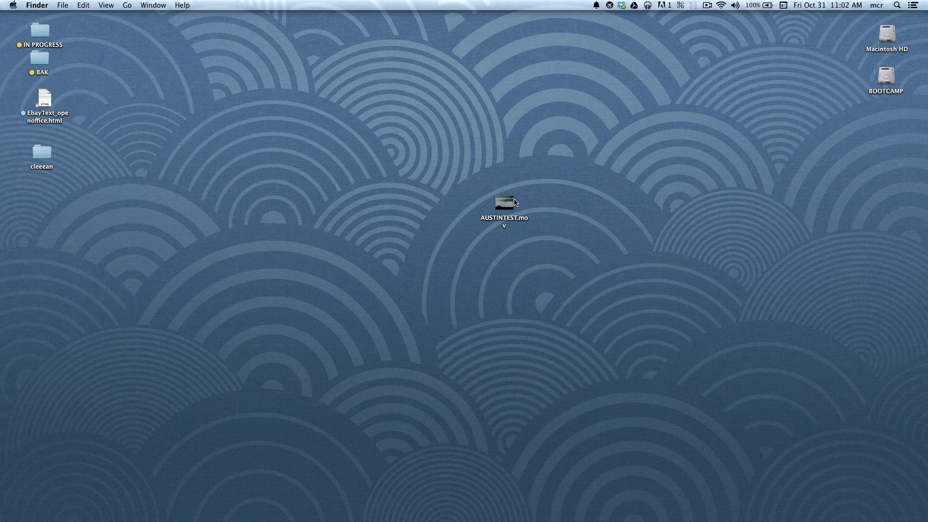
pyautogui.click(502, 207)
pyautogui.press('super+i')
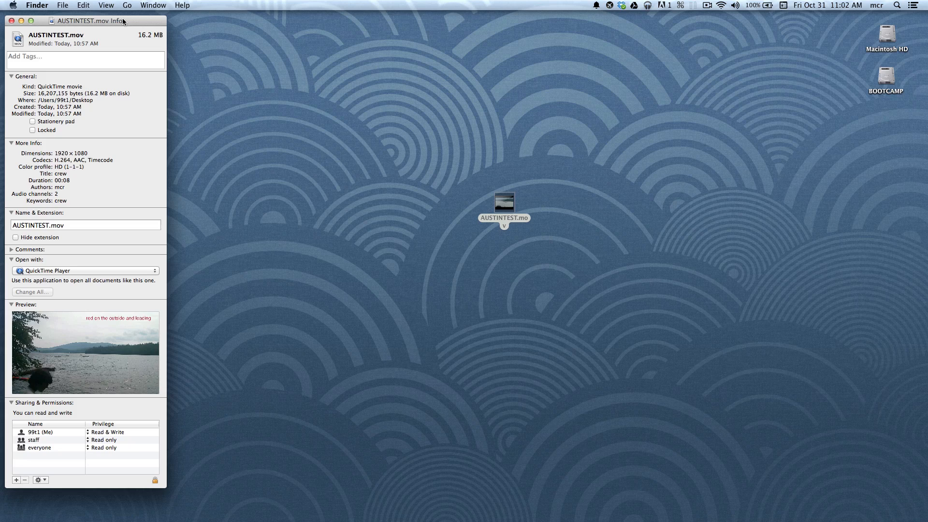
pyautogui.press('super+w')
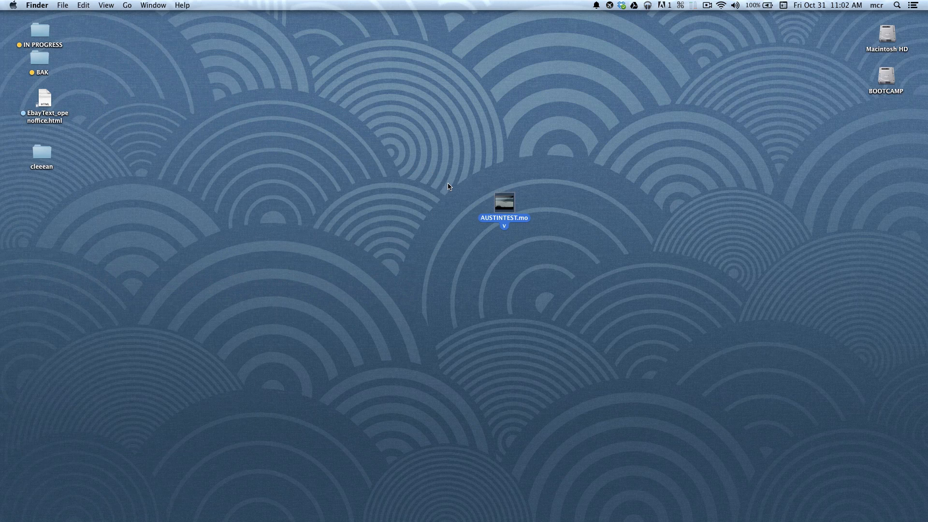
# - Search Google for mpegstreamclip and reach the Squared 5 download page
pyautogui.press('super+Tab')
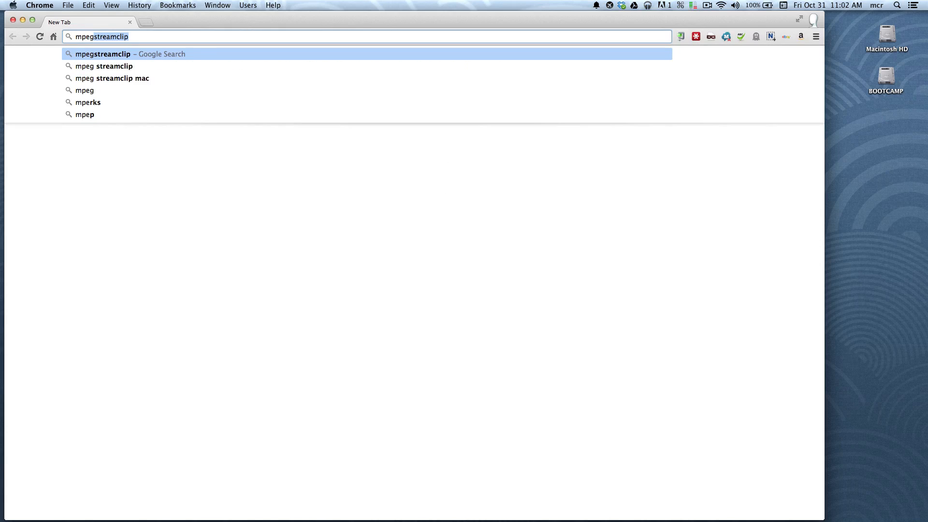
pyautogui.write('stre')
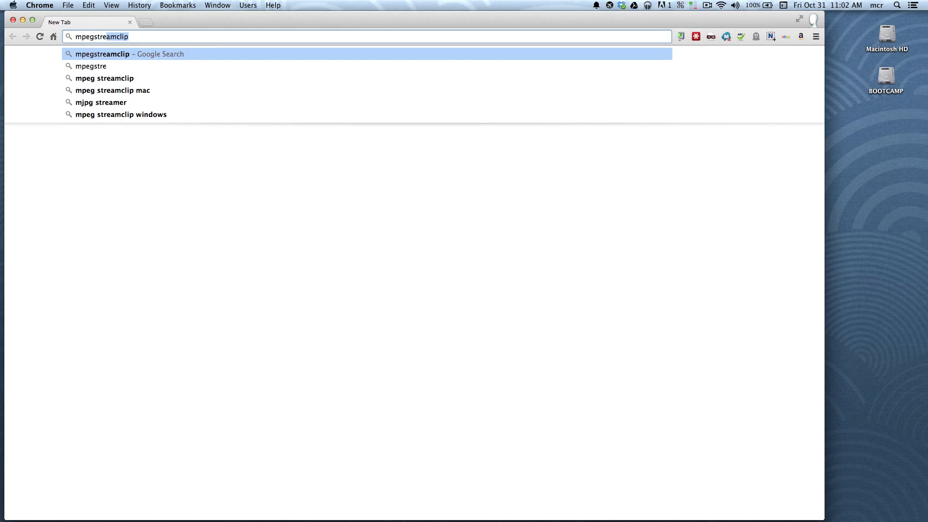
pyautogui.write('amclip')
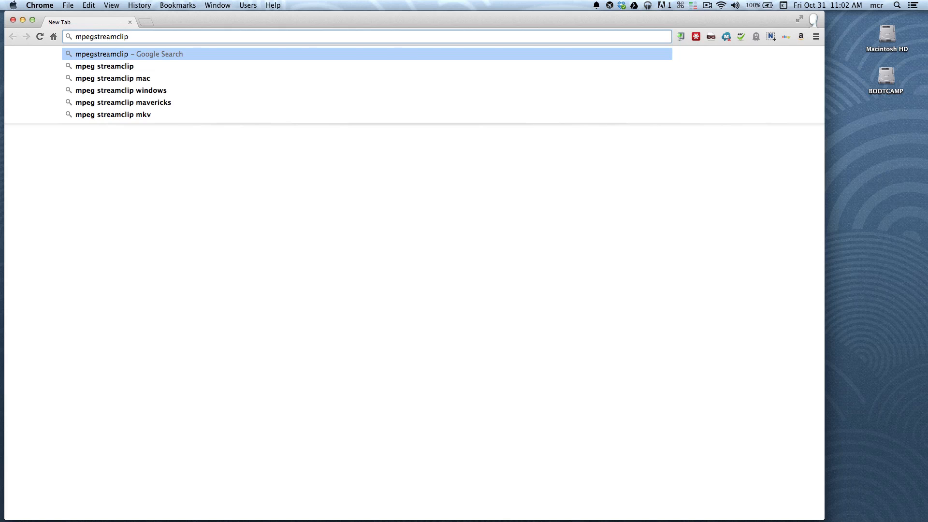
pyautogui.press('Return')
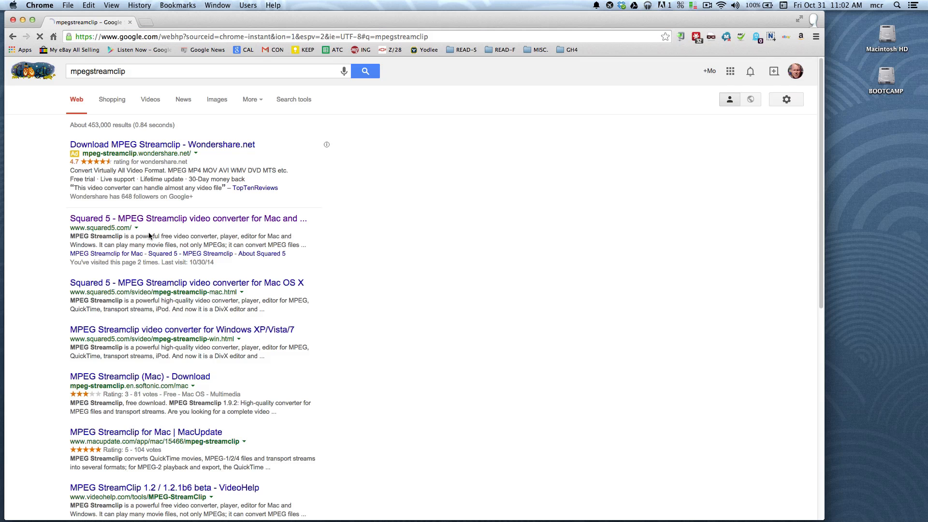
pyautogui.click(149, 218)
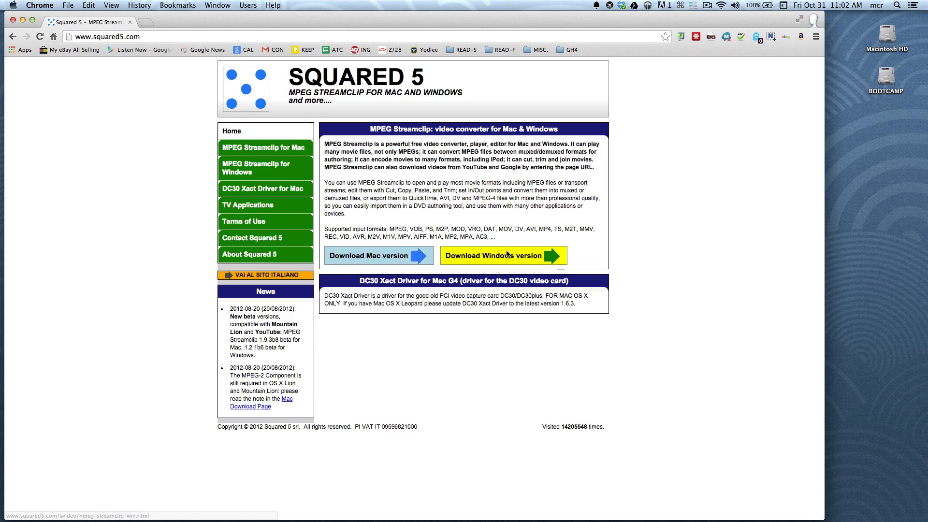
pyautogui.click(507, 255)
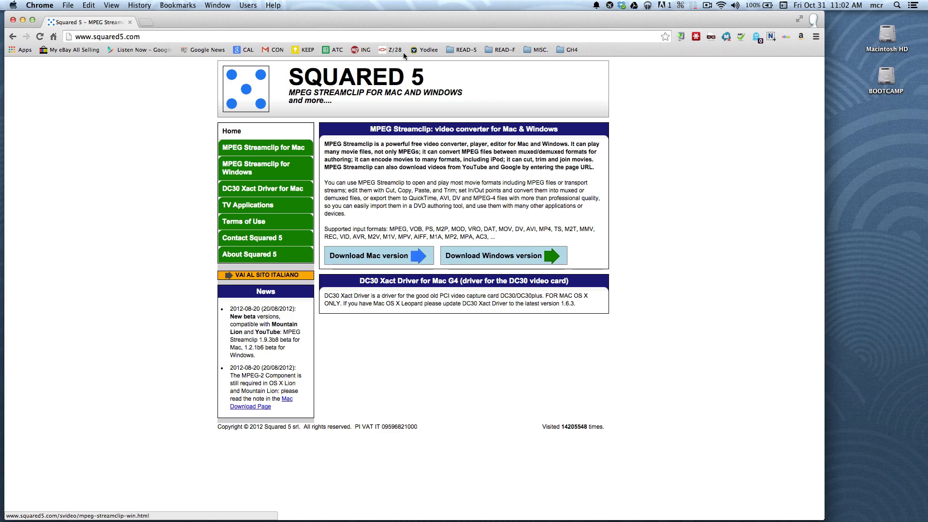
# - Hide Chrome and select AUSTINTEST.mov back on the desktop
pyautogui.press('super+h')
pyautogui.click(504, 207)
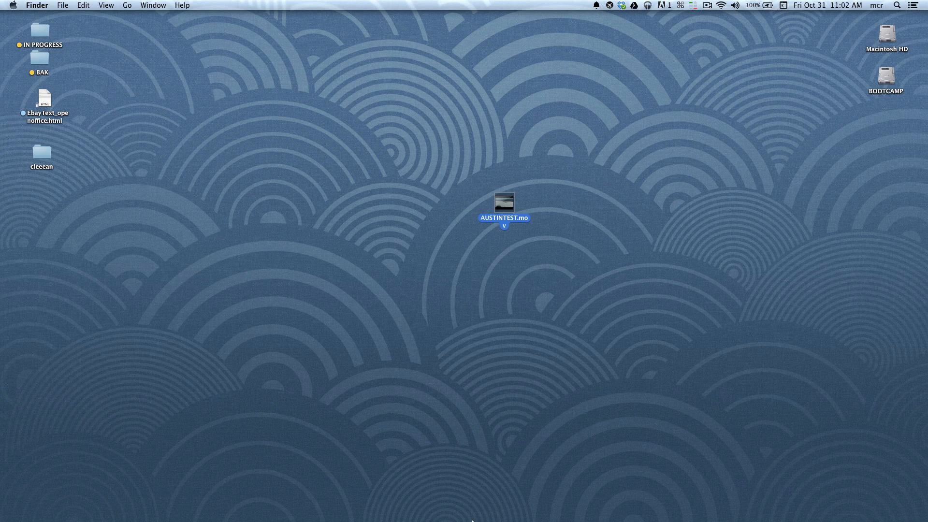
pyautogui.moveTo(458, 505)
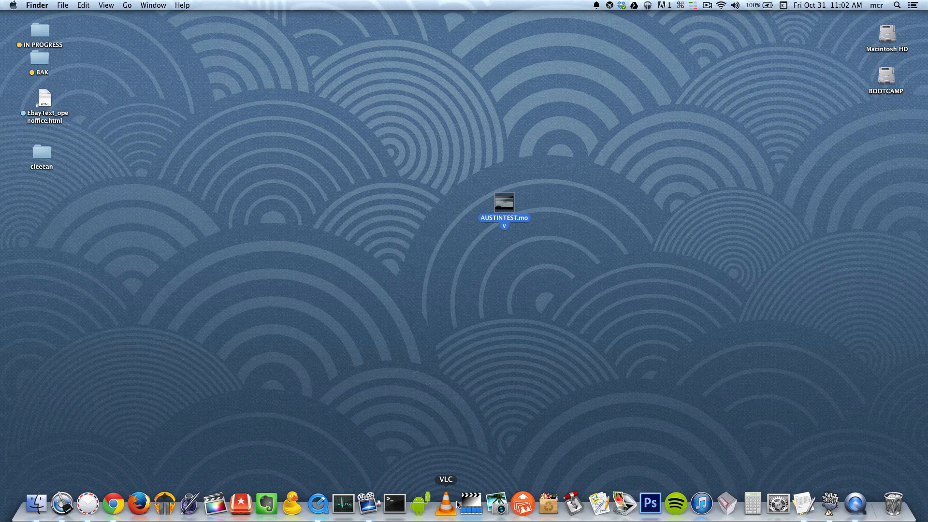
# - Launch MPEG Streamclip and load AUSTINTEST.mov via File > Open Files
pyautogui.click(470, 502)
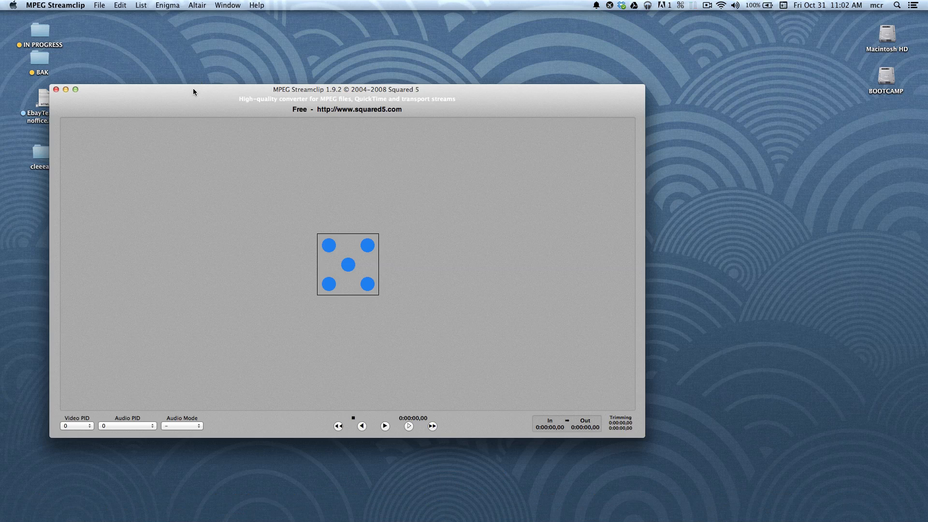
pyautogui.moveTo(193, 88); pyautogui.dragTo(190, 76)
pyautogui.click(99, 6)
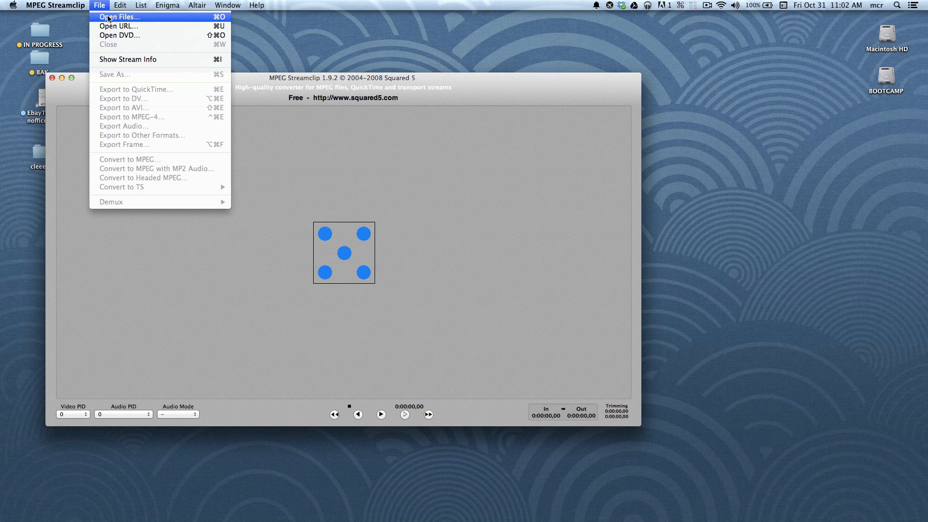
pyautogui.click(107, 18)
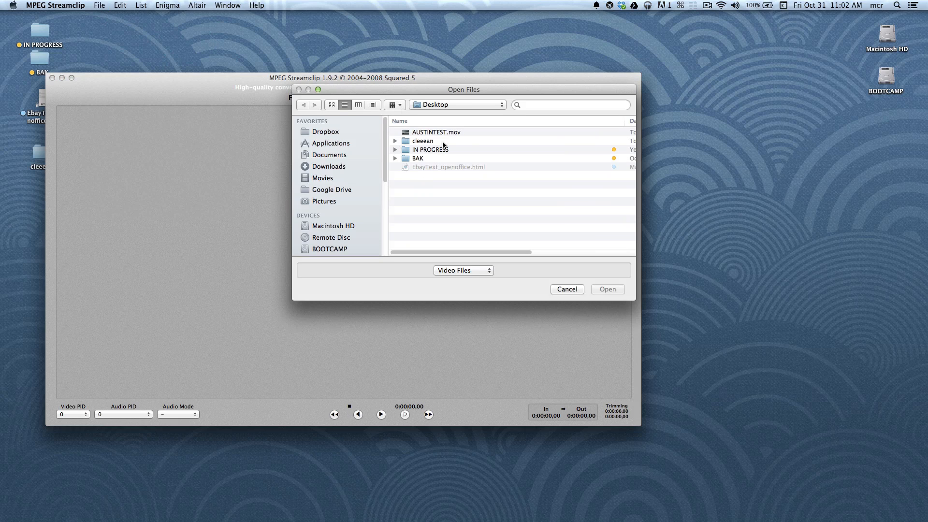
pyautogui.click(437, 132)
pyautogui.click(609, 290)
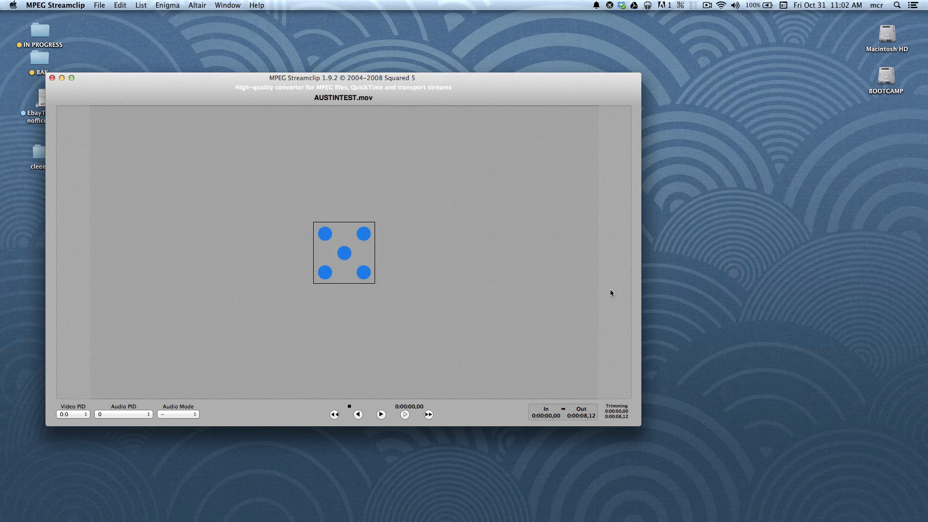
# - Set the In point at 0:00:01,24 and the Out point at 0:00:06,01 on the timeline
pyautogui.moveTo(305, 87)
pyautogui.mouseDown()
pyautogui.moveTo(334, 91)
pyautogui.moveTo(347, 76)
pyautogui.mouseUp()
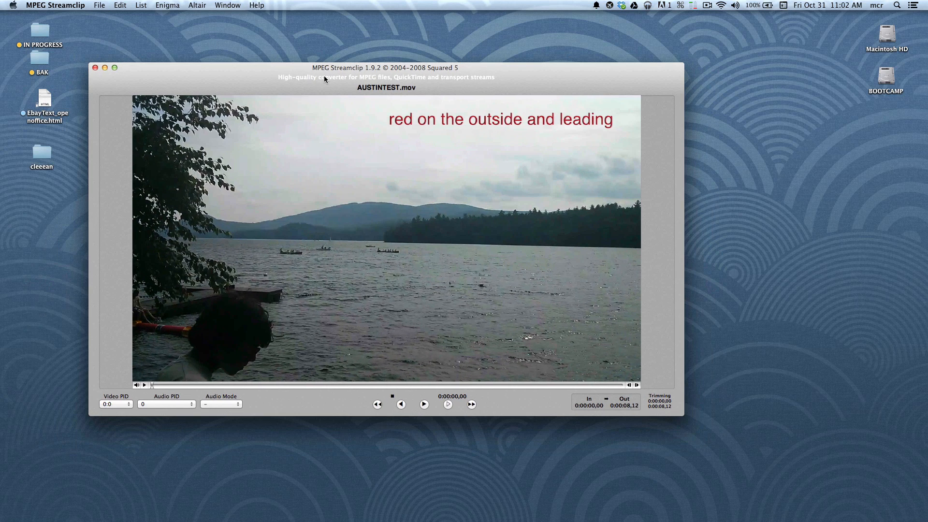
pyautogui.moveTo(149, 77); pyautogui.dragTo(142, 67)
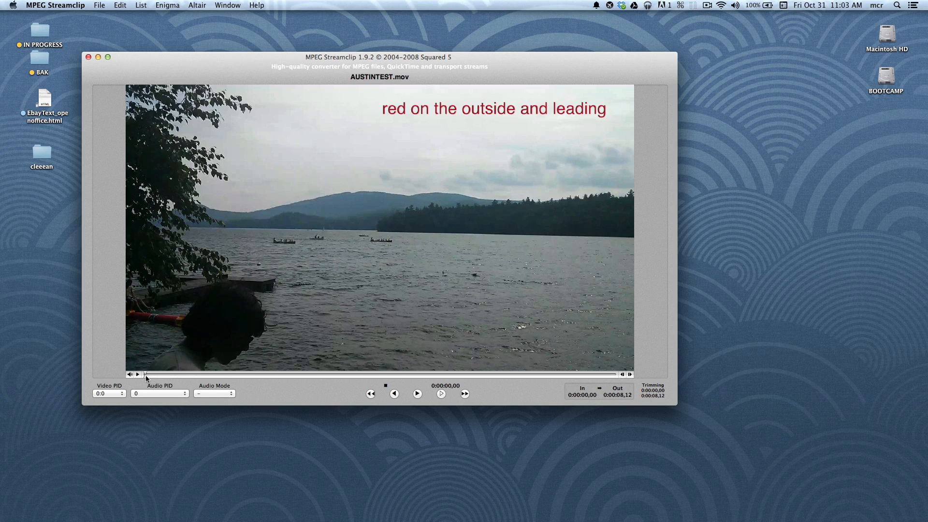
pyautogui.moveTo(144, 375)
pyautogui.mouseDown()
pyautogui.moveTo(256, 374)
pyautogui.moveTo(246, 373)
pyautogui.mouseUp()
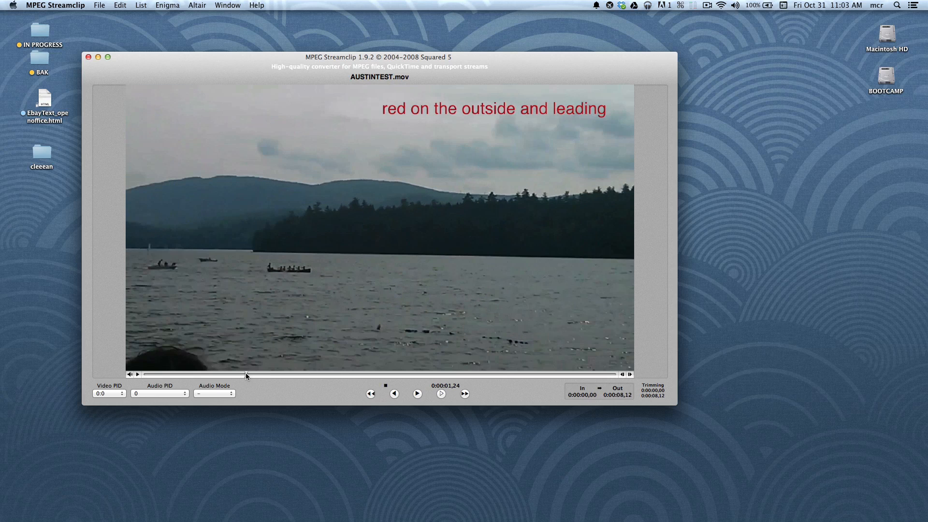
pyautogui.press('i')
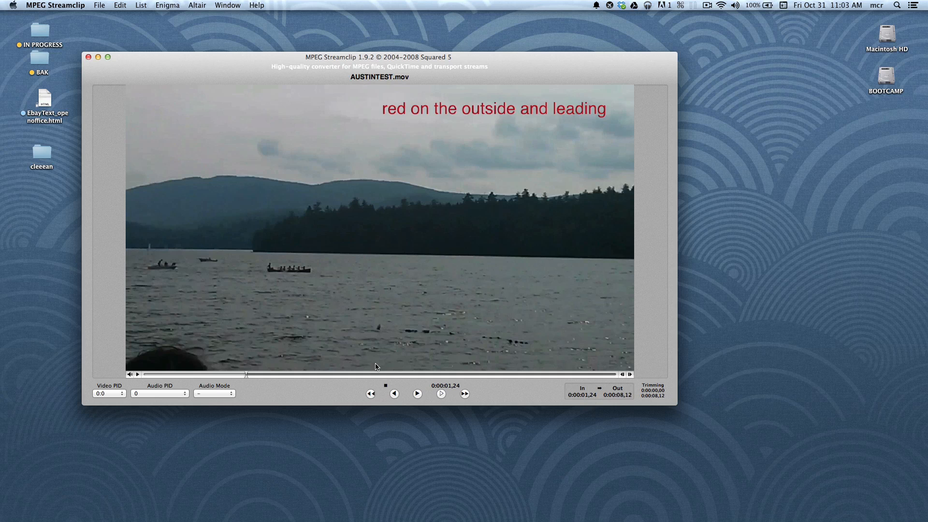
pyautogui.moveTo(247, 373); pyautogui.dragTo(484, 372)
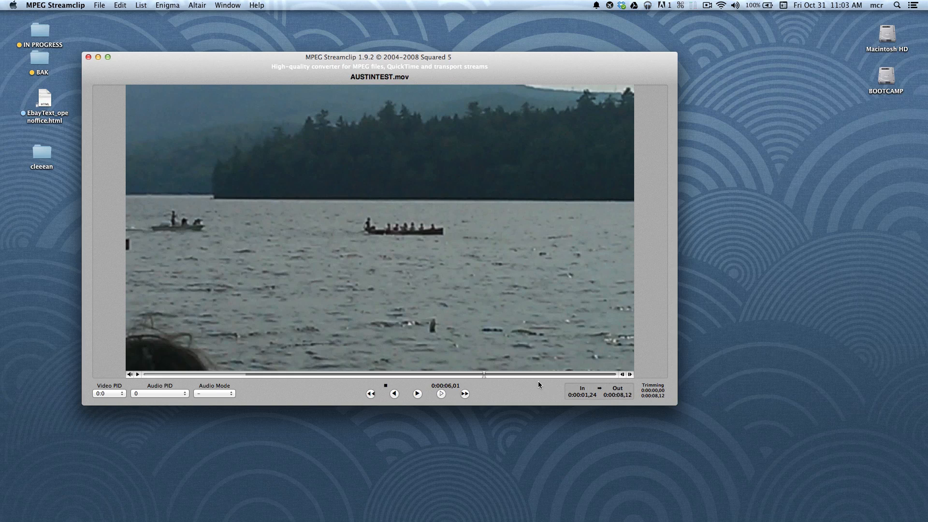
pyautogui.press('o')
pyautogui.click(100, 7)
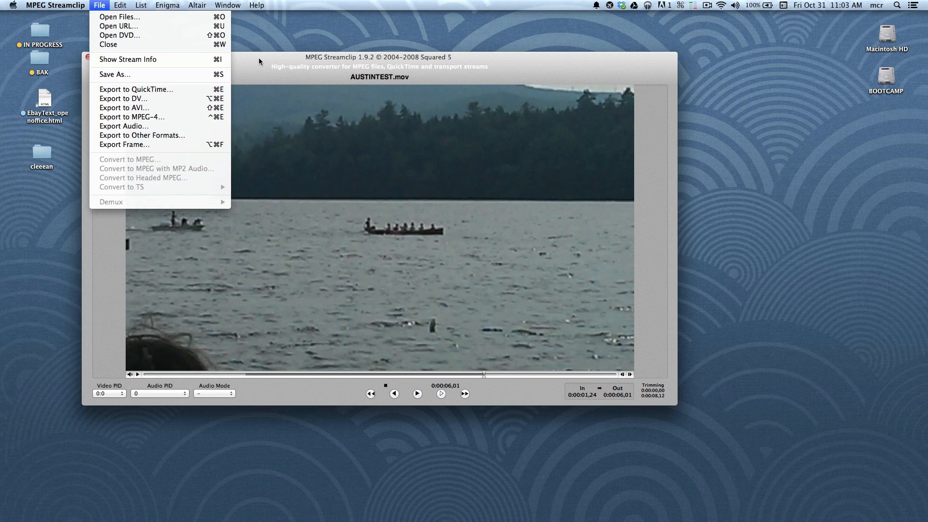
# - Reset the In point to 0:00:00,02 and the Out point to 0:00:08,06
pyautogui.click(242, 61)
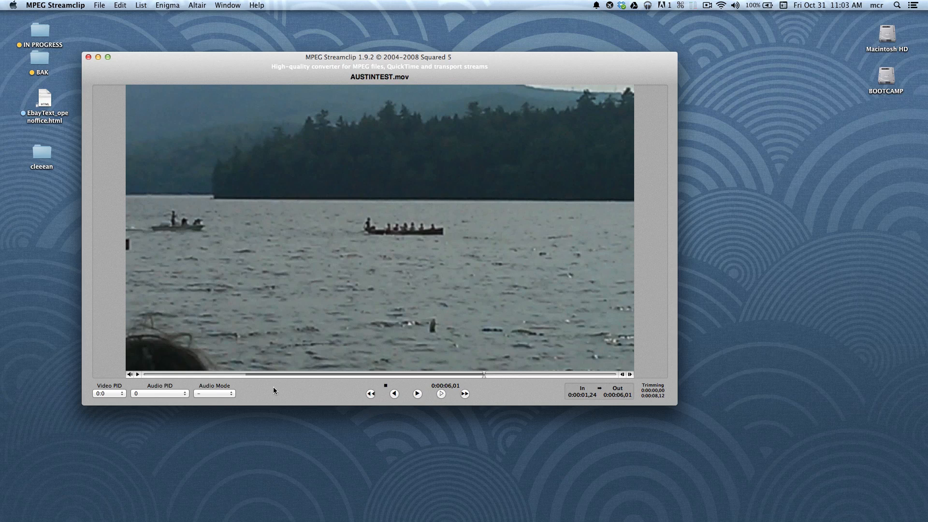
pyautogui.moveTo(249, 371); pyautogui.dragTo(112, 373)
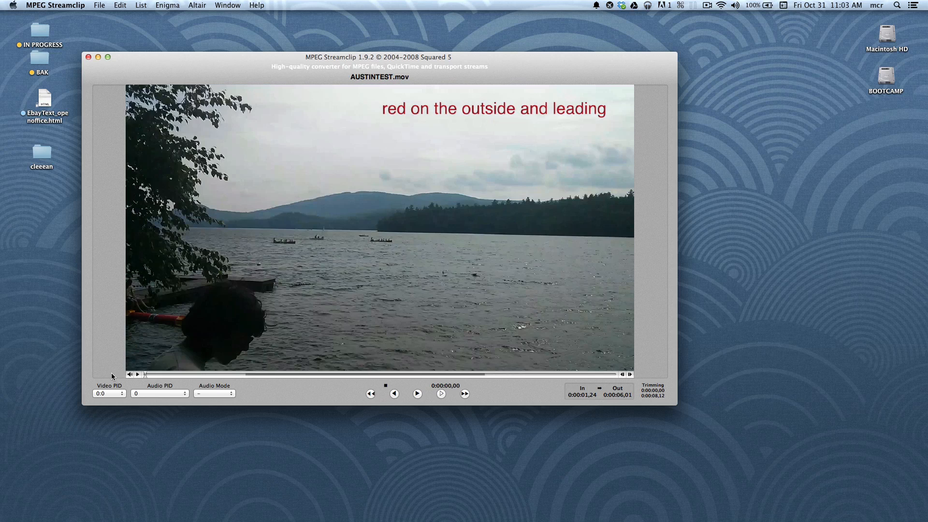
pyautogui.press('i')
pyautogui.moveTo(144, 375); pyautogui.dragTo(605, 373)
pyautogui.press('i')
pyautogui.press('o')
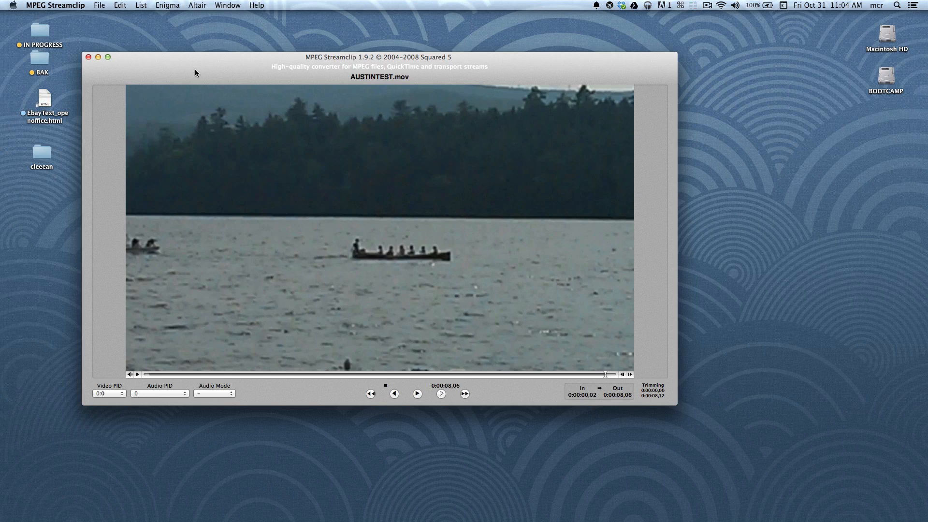
# - Bring up the Export to MPEG-4 dialog showing H.264 at 50% quality, 1920×1080, AAC audio
pyautogui.click(100, 5)
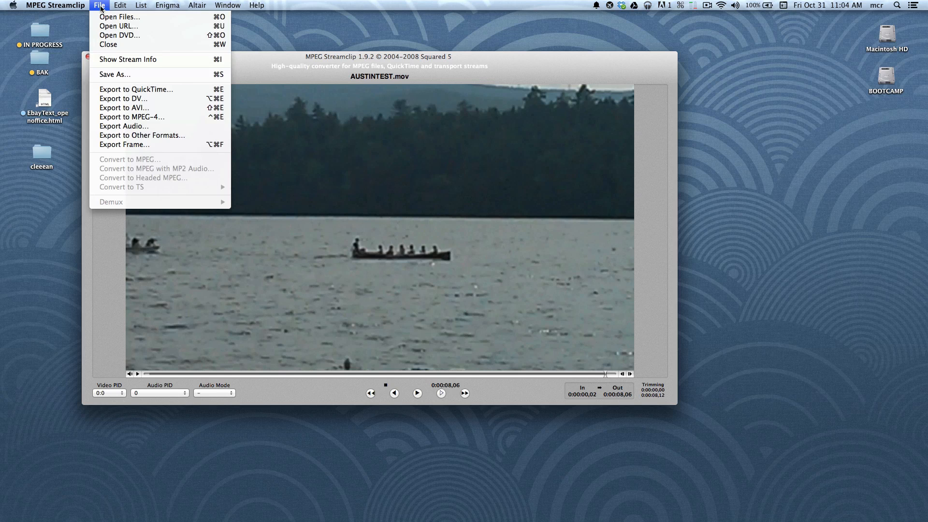
pyautogui.click(145, 117)
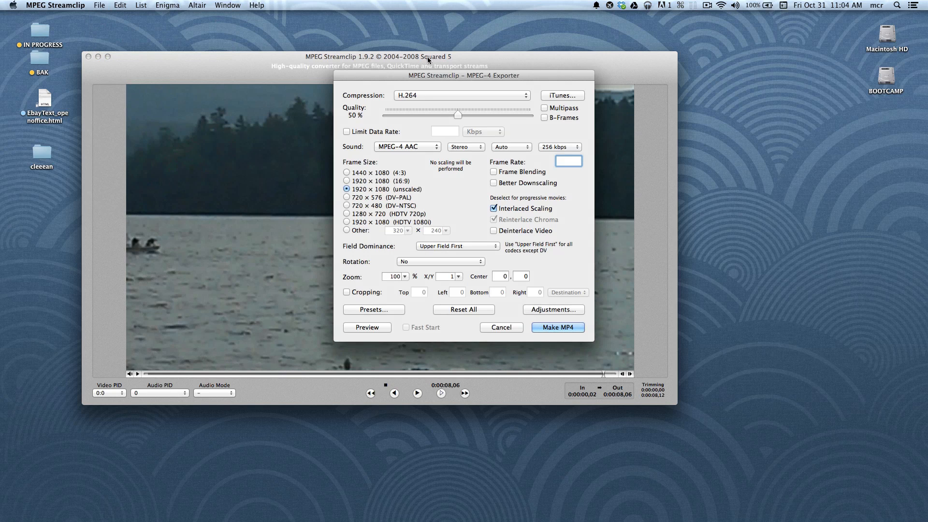
pyautogui.moveTo(425, 77); pyautogui.dragTo(360, 42)
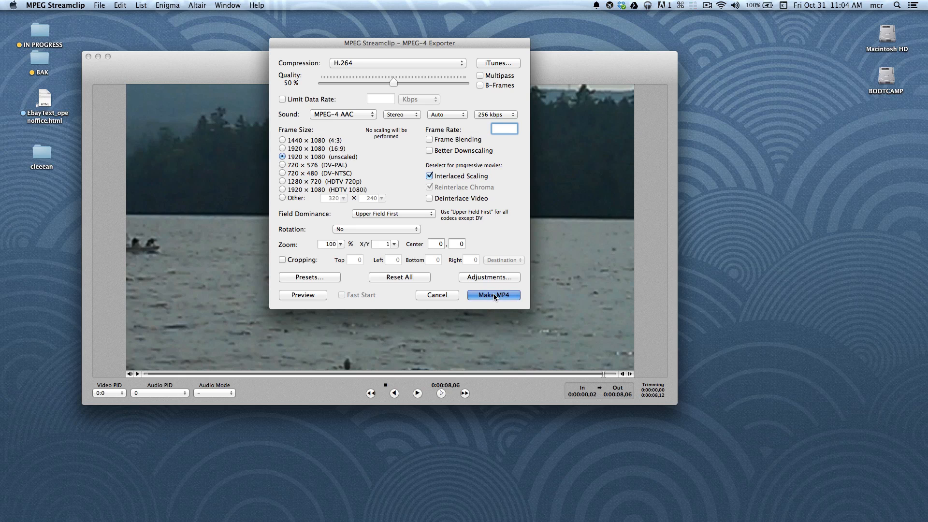
# - Make the MP4 and save it to the Desktop as AUSTINTEST50%.mp4
pyautogui.click(493, 294)
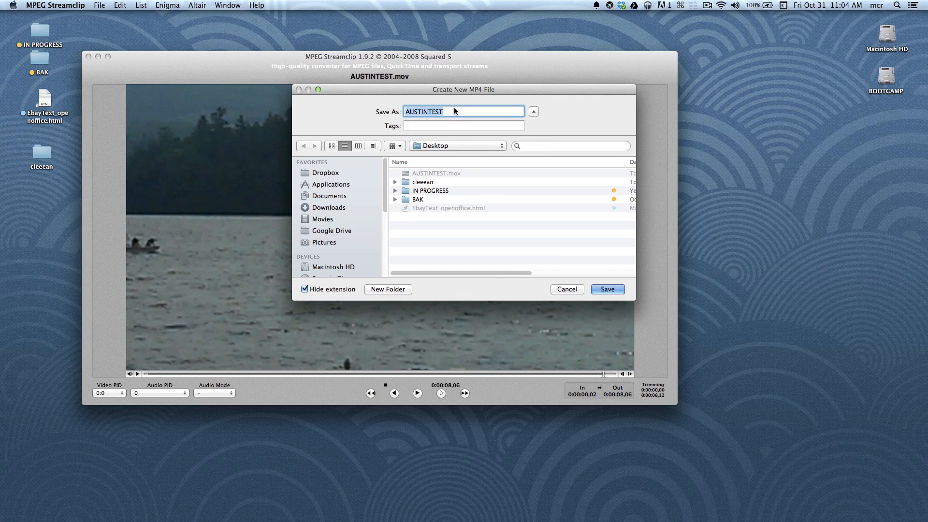
pyautogui.click(454, 111)
pyautogui.write('50%')
pyautogui.press('Return')
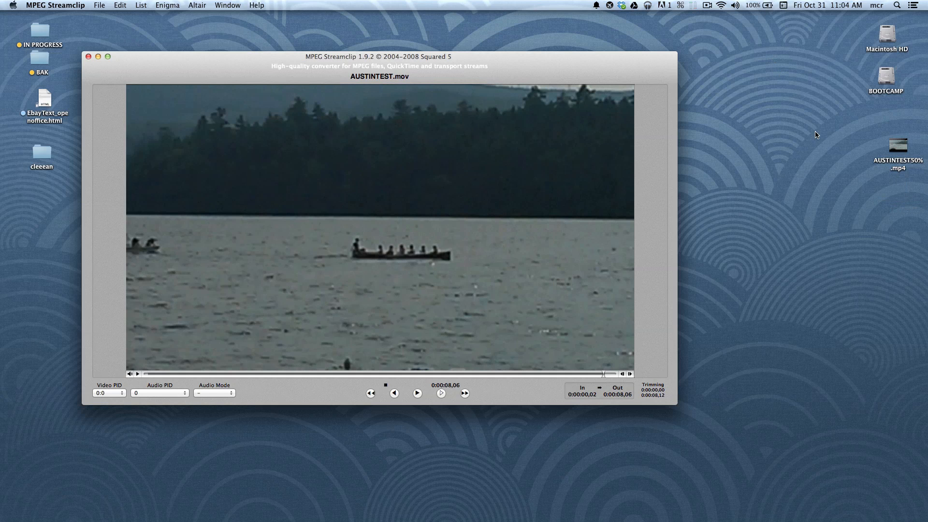
# - Reposition AUSTINTEST50%.mp4 on the desktop and review its 9.5 MB, 1920×1080 H.264 info
pyautogui.click(817, 135)
pyautogui.moveTo(905, 150); pyautogui.dragTo(804, 158)
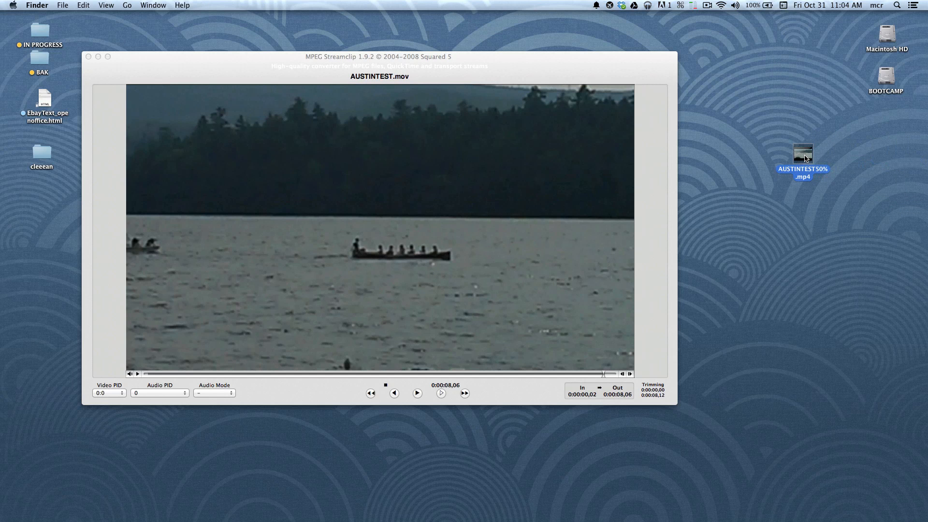
pyautogui.press('super+i')
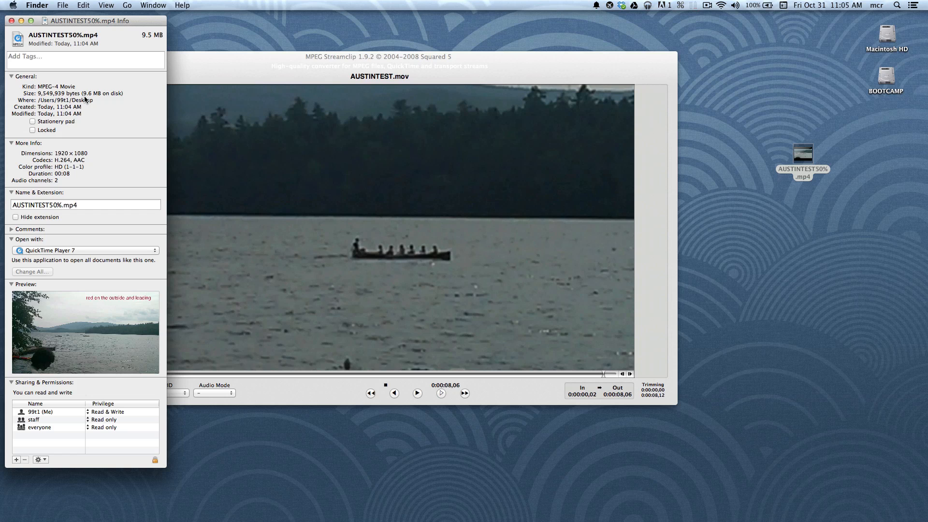
pyautogui.click(11, 21)
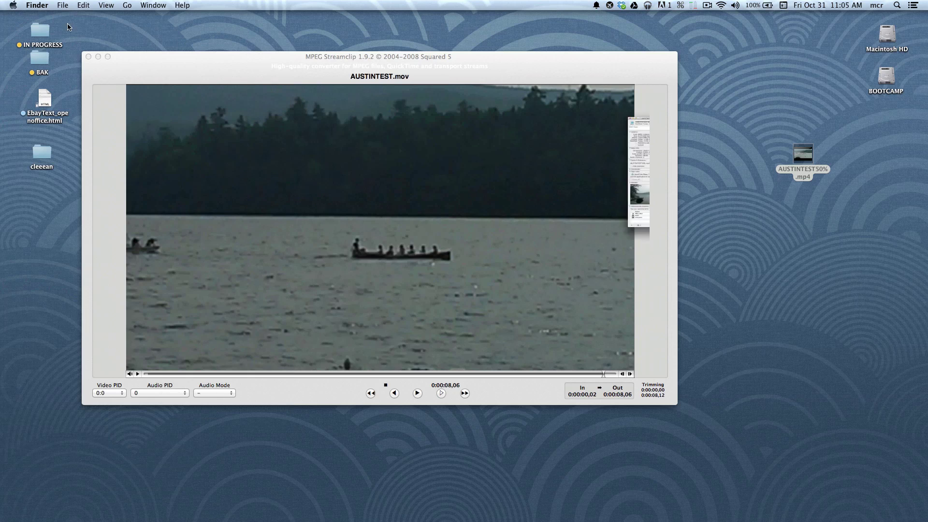
# - Bring Streamclip forward and reopen the Export to MPEG-4 dialog
pyautogui.click(234, 64)
pyautogui.moveTo(234, 62); pyautogui.dragTo(248, 59)
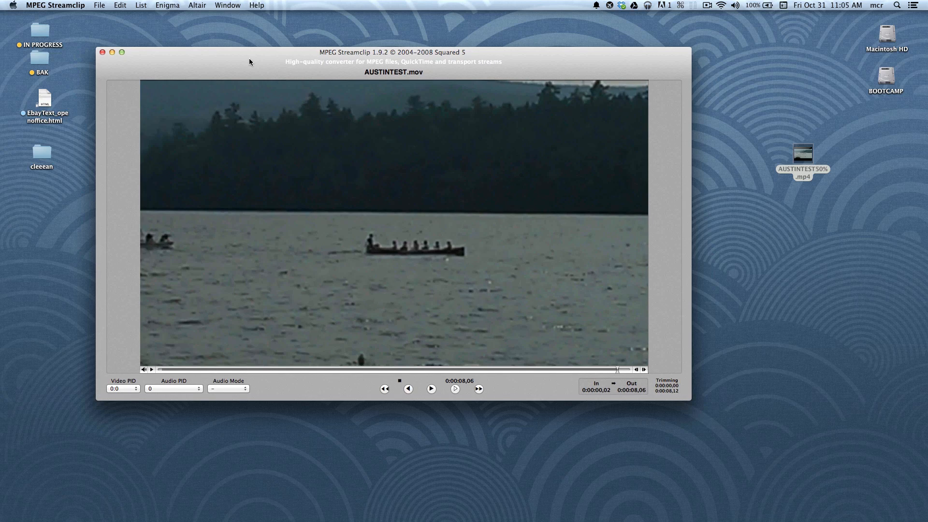
pyautogui.click(100, 5)
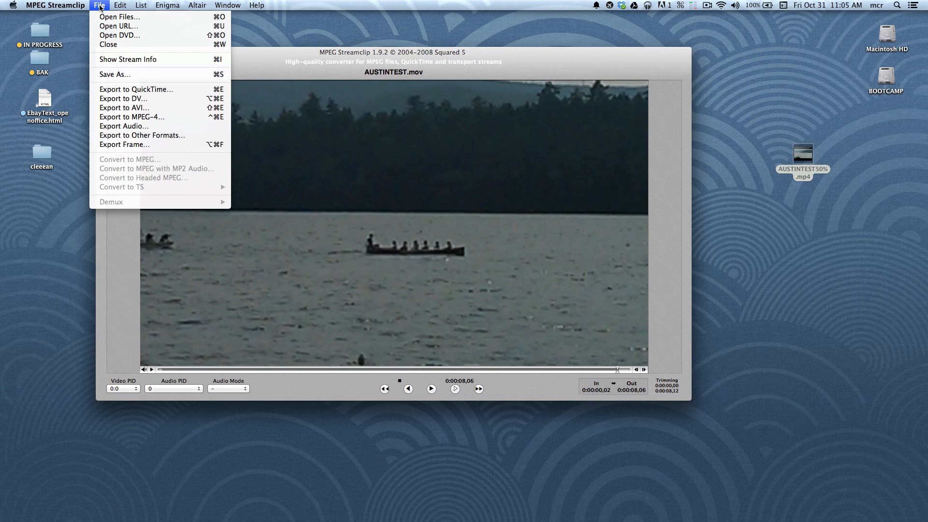
pyautogui.click(132, 116)
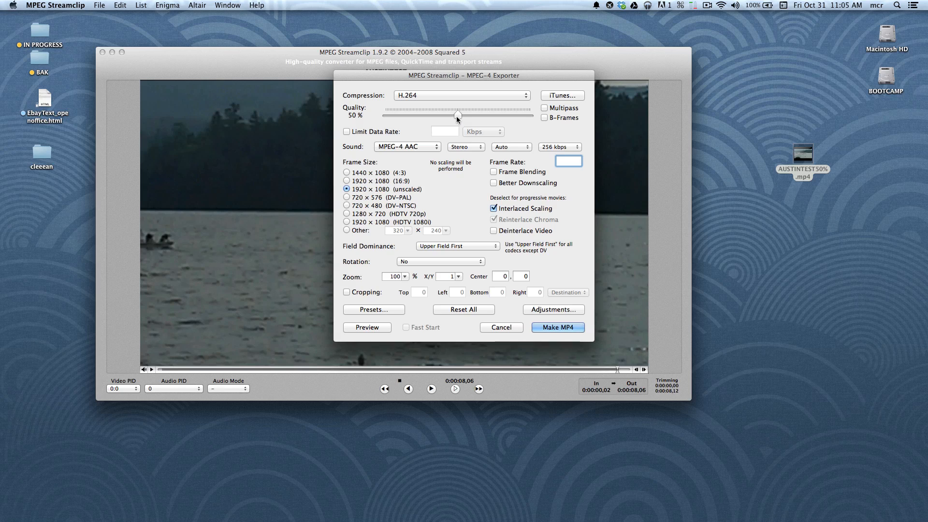
# - Adjust the Quality slider, settling on 49%
pyautogui.moveTo(456, 116)
pyautogui.mouseDown()
pyautogui.moveTo(437, 117)
pyautogui.moveTo(457, 116)
pyautogui.mouseUp()
pyautogui.moveTo(458, 116); pyautogui.dragTo(456, 116)
pyautogui.moveTo(456, 115); pyautogui.dragTo(455, 115)
pyautogui.moveTo(456, 114); pyautogui.dragTo(457, 114)
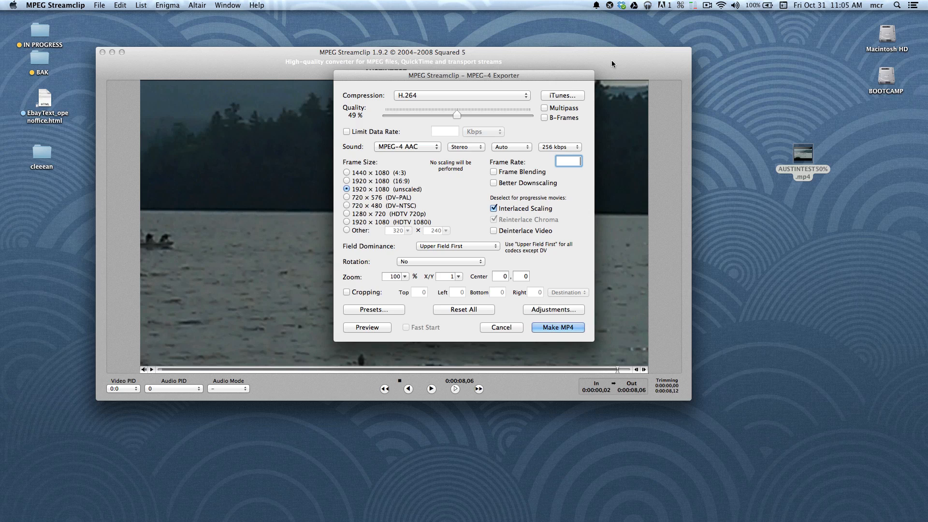